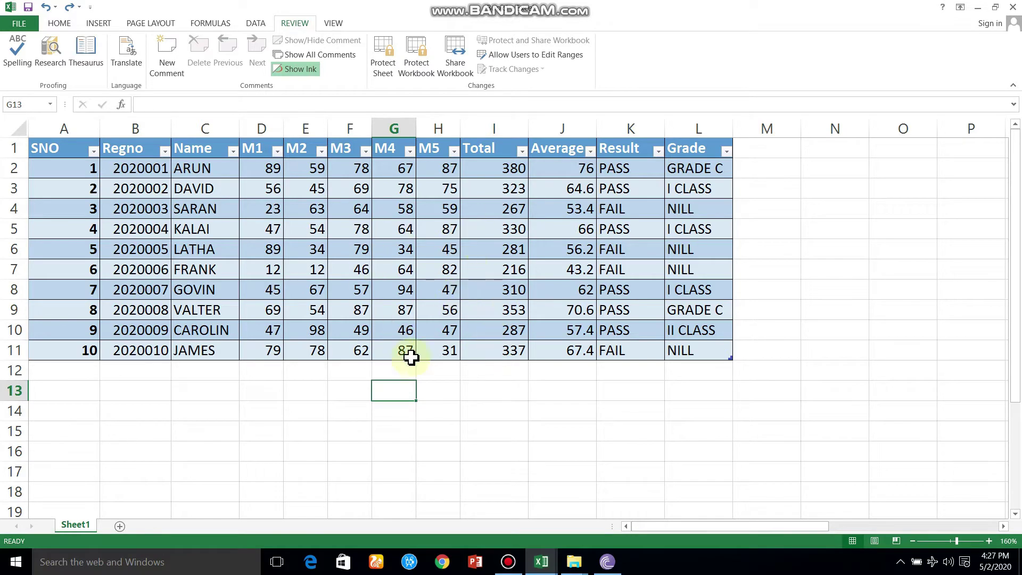
# - Switch the marks sheet to Page Layout view with the empty header area showing
pyautogui.click(93, 24)
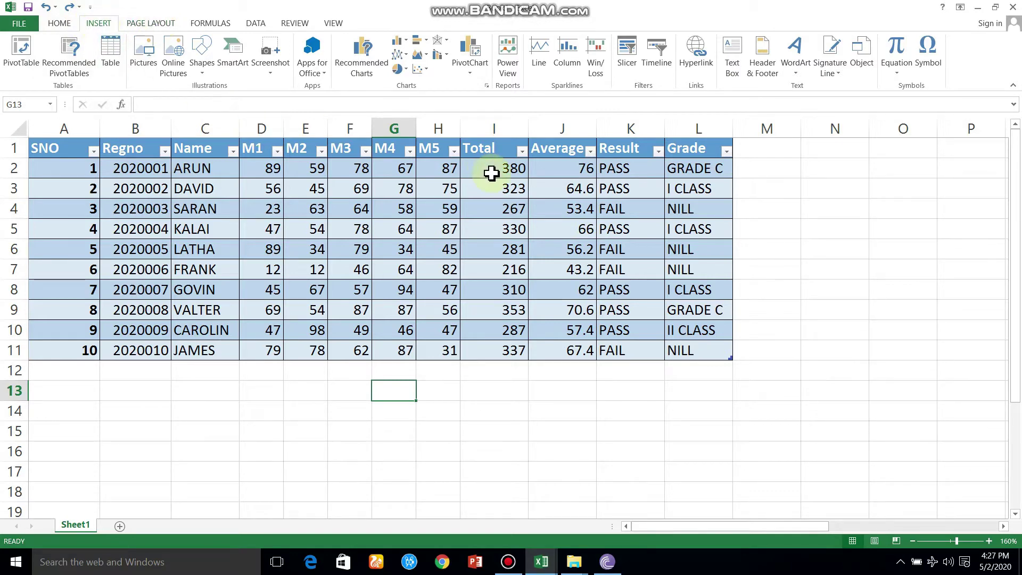
pyautogui.click(762, 74)
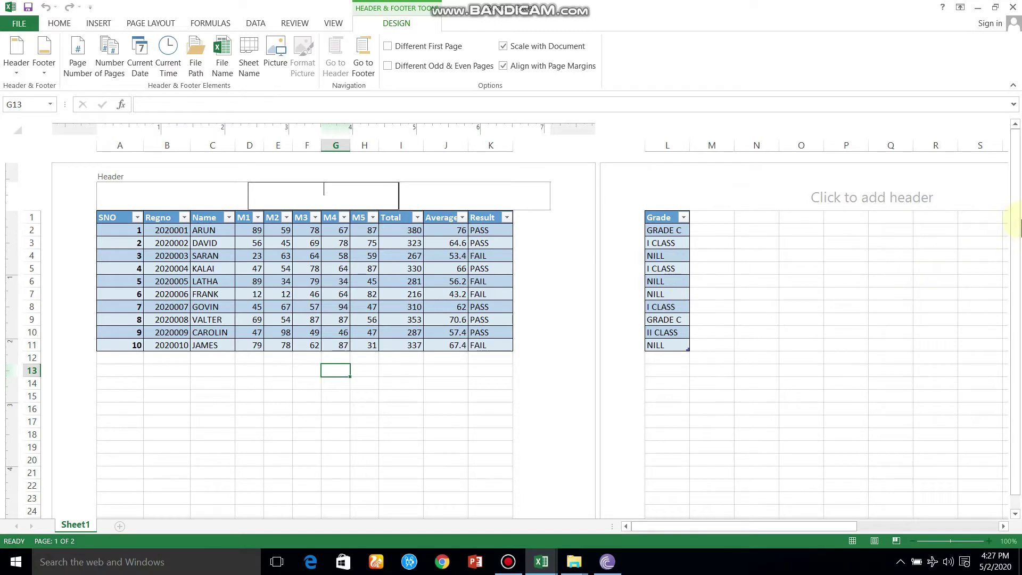
pyautogui.moveTo(1018, 221)
pyautogui.mouseDown()
pyautogui.moveTo(1019, 377)
pyautogui.moveTo(1015, 250)
pyautogui.mouseUp()
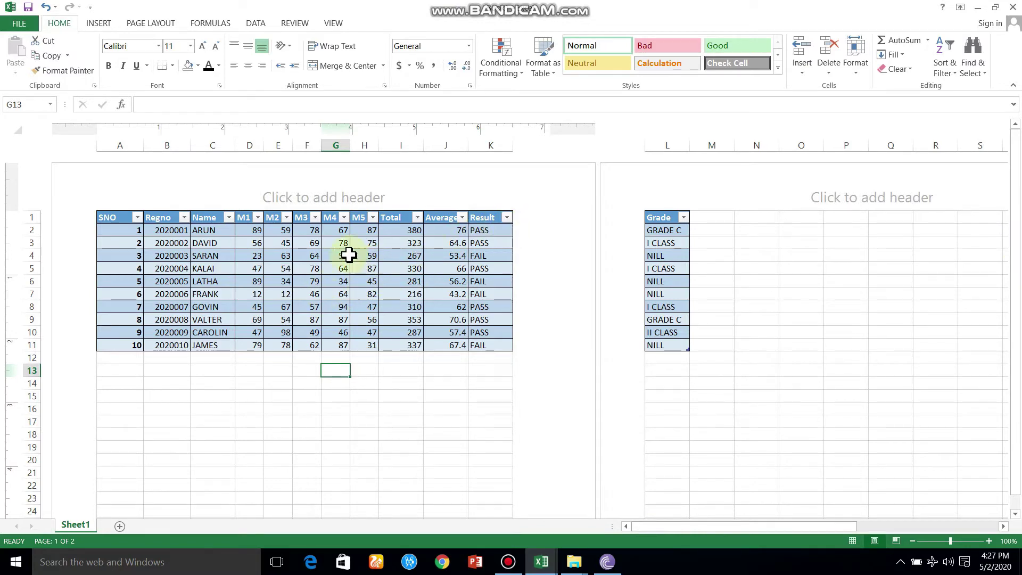
pyautogui.click(152, 23)
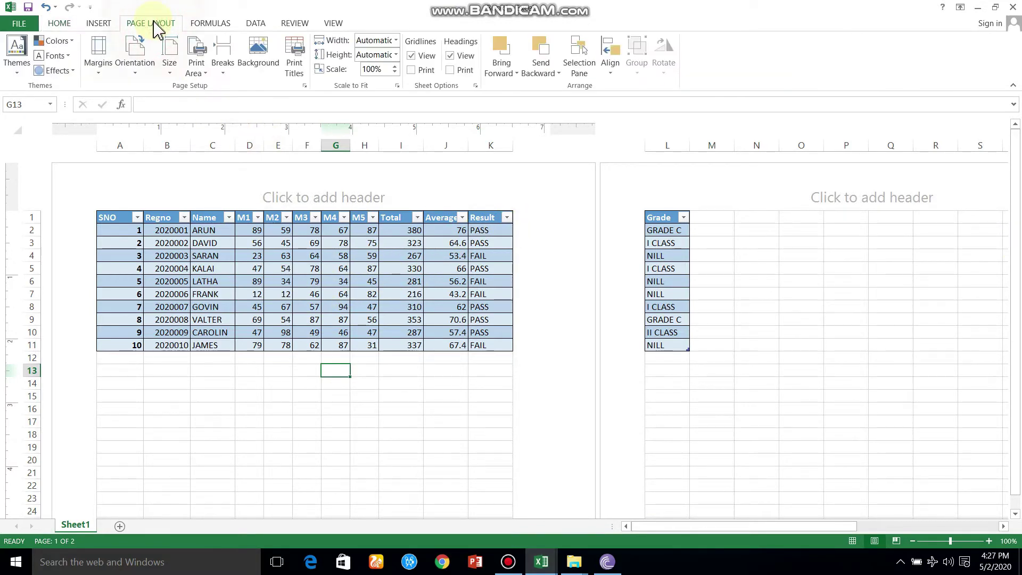
# - Set the paper size to A4 and the orientation to Landscape
pyautogui.click(171, 58)
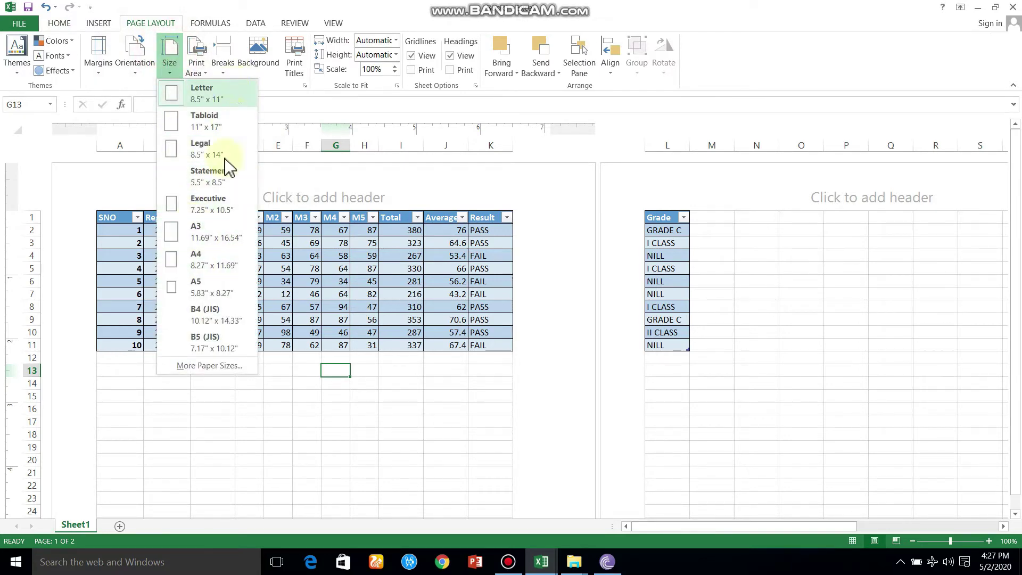
pyautogui.click(220, 252)
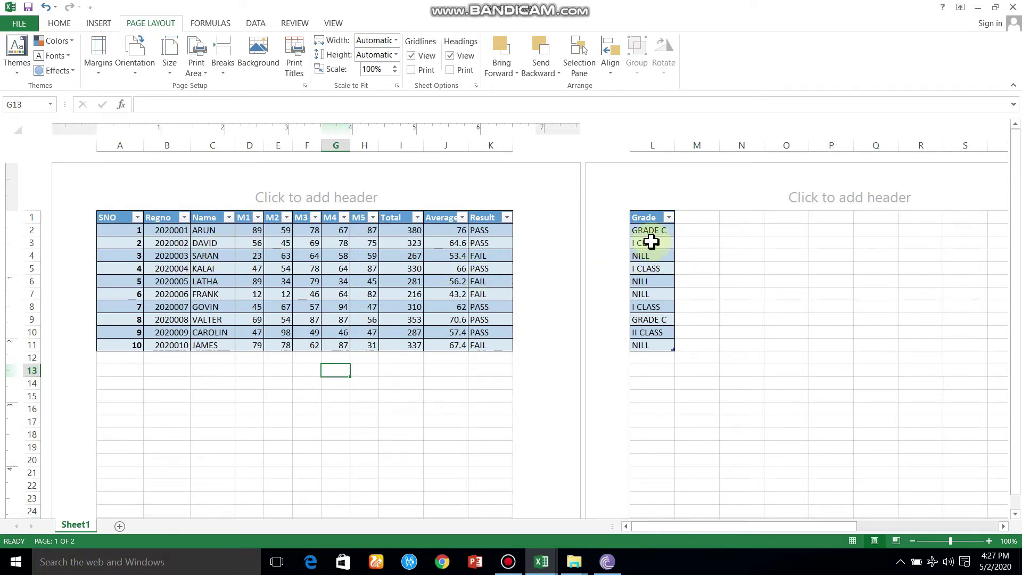
pyautogui.click(149, 73)
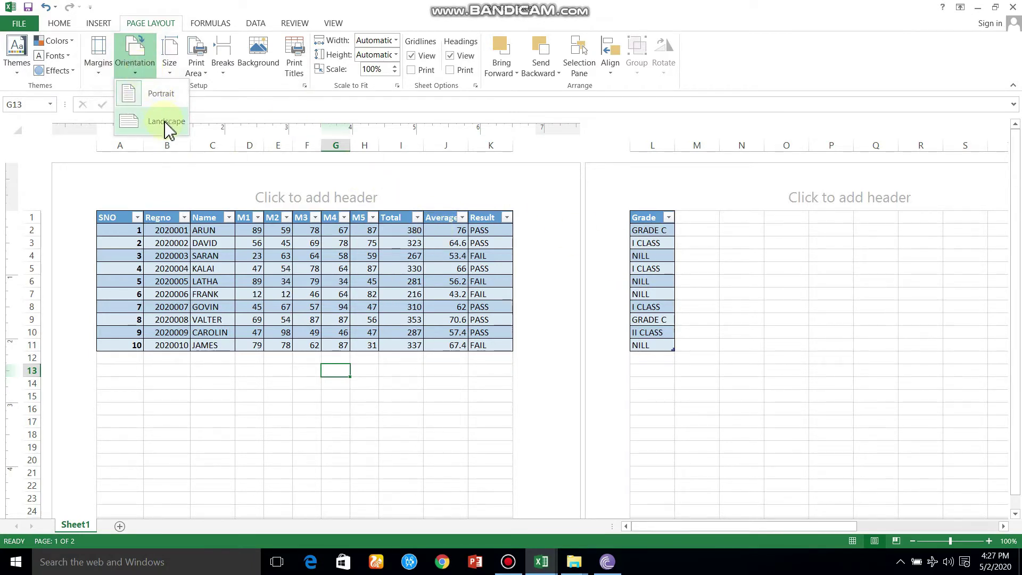
pyautogui.click(165, 121)
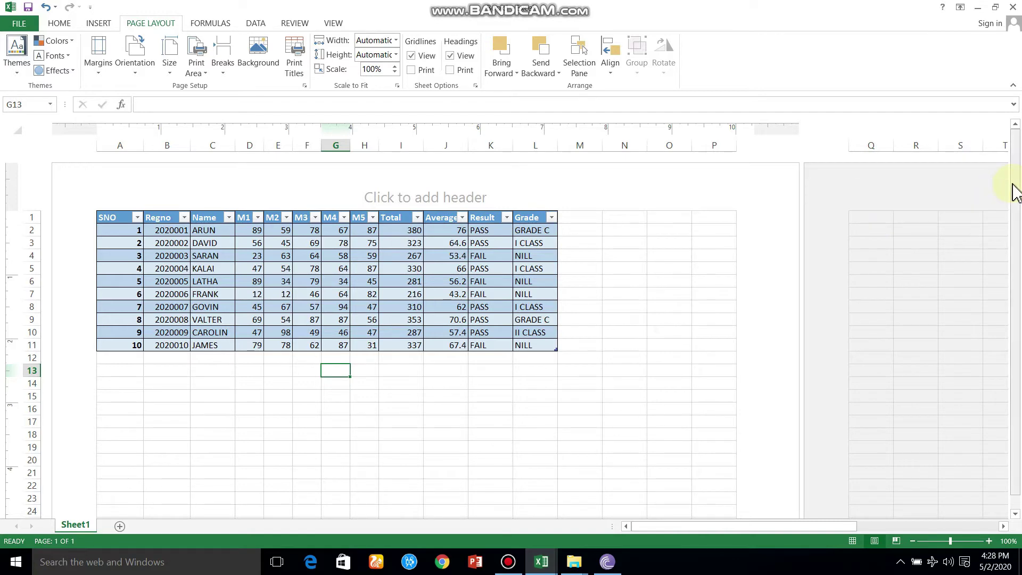
pyautogui.moveTo(1016, 191); pyautogui.dragTo(1016, 141)
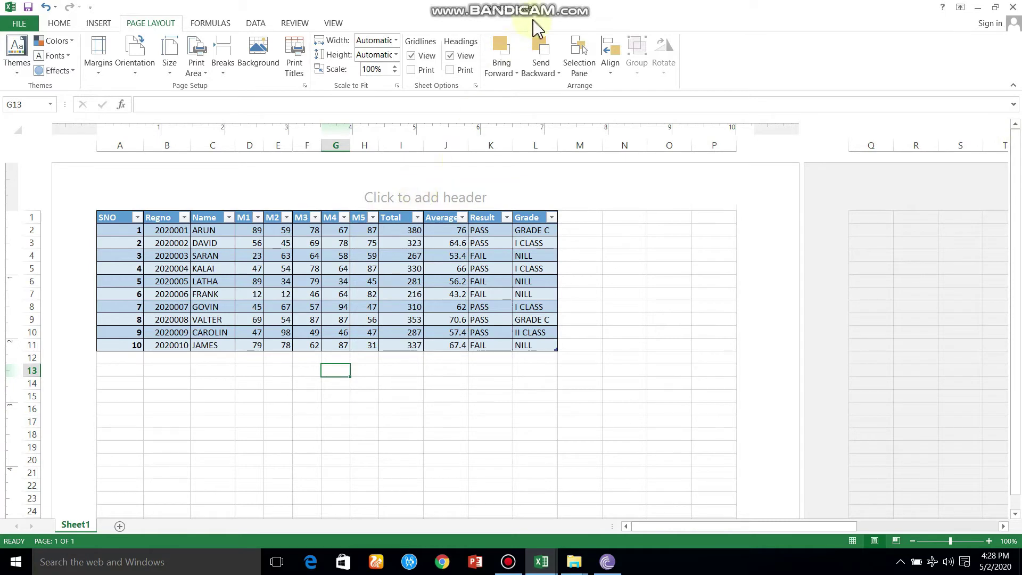
# - Enter 'STUDENT MARK LIST' in the centre header section and select the text
pyautogui.click(424, 202)
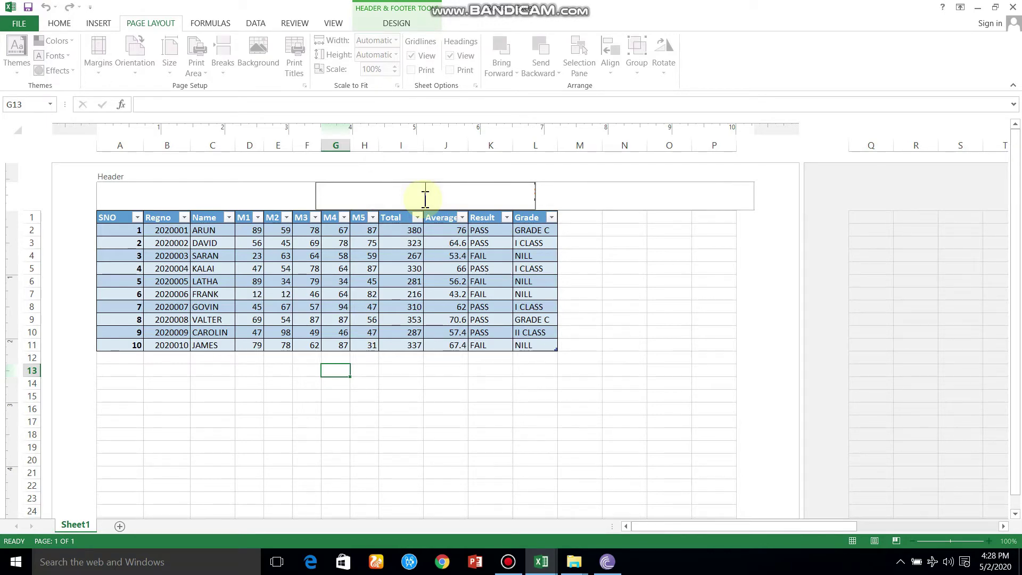
pyautogui.write('ST')
pyautogui.write('D')
pyautogui.press('BackSpace')
pyautogui.write('UDENT ')
pyautogui.write('M')
pyautogui.press('BackSpace')
pyautogui.write('MAR')
pyautogui.write('K LIST')
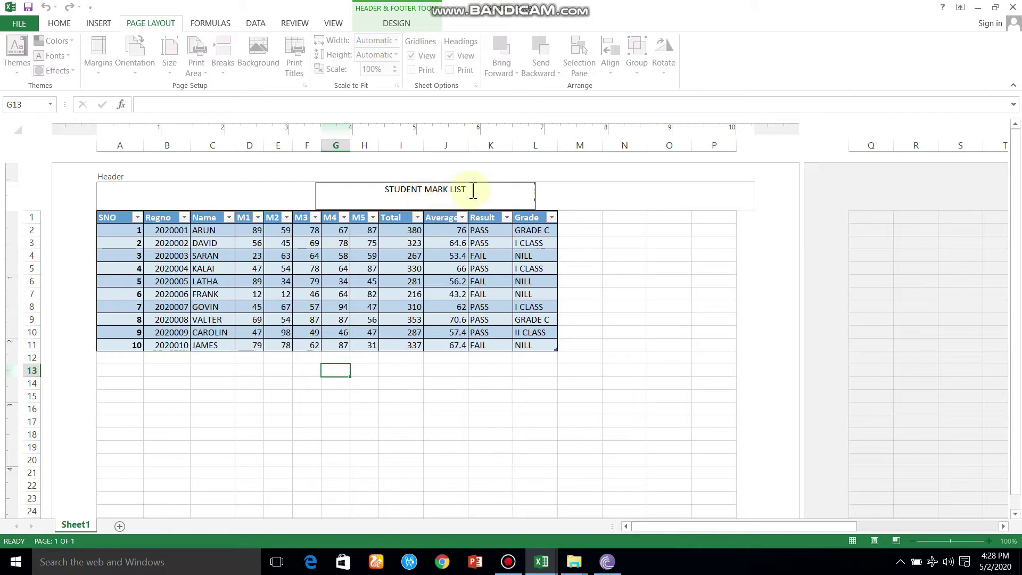
pyautogui.moveTo(468, 189); pyautogui.dragTo(341, 184)
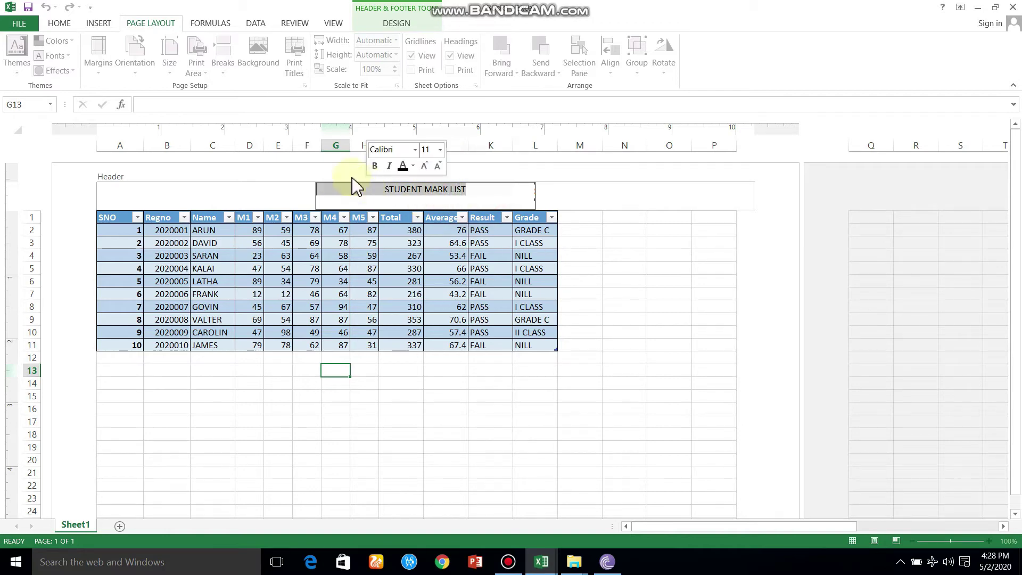
# - Format the header title as Arial Black, size 18, in dark orange
pyautogui.click(69, 25)
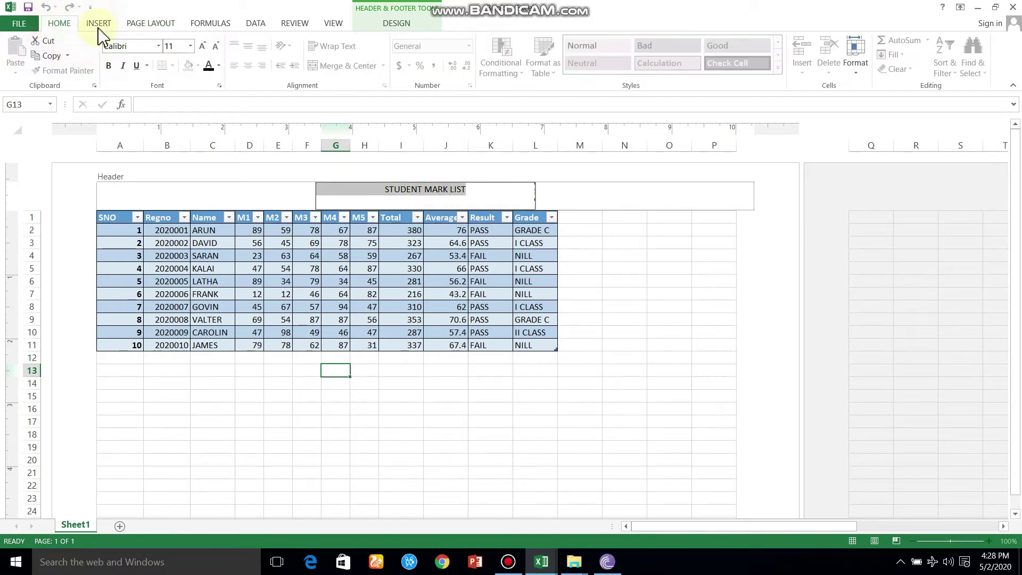
pyautogui.click(158, 46)
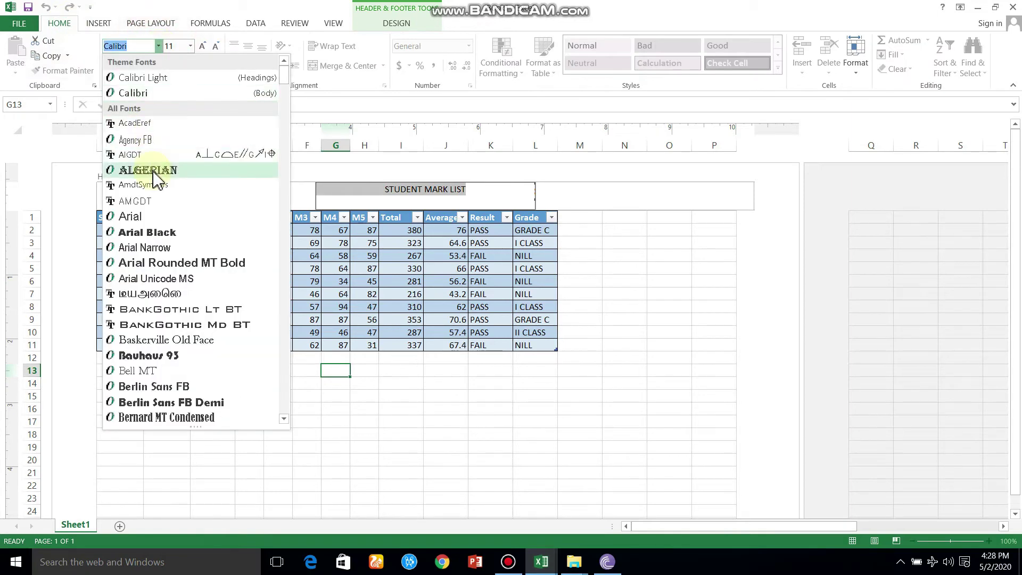
pyautogui.click(152, 232)
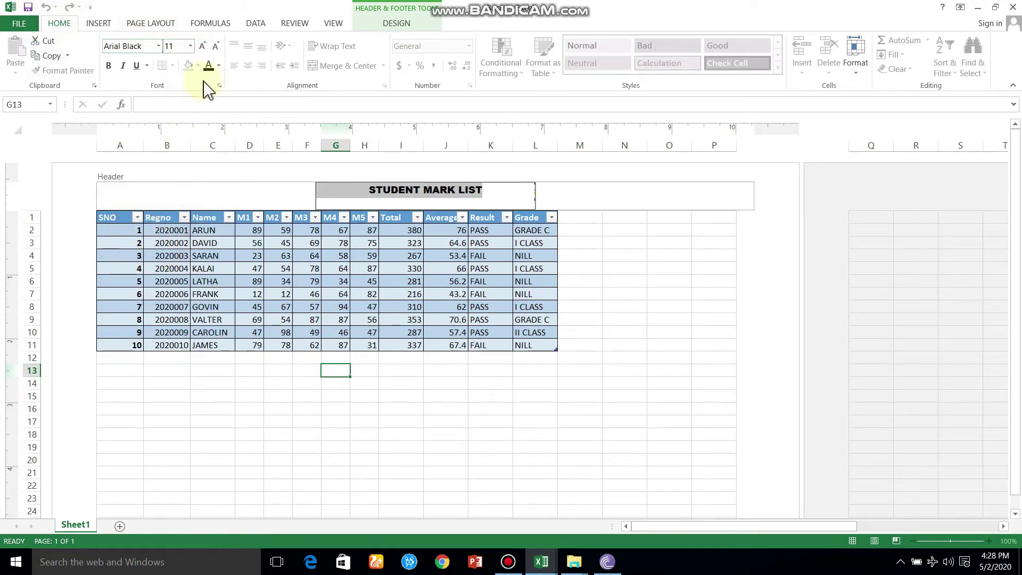
pyautogui.click(203, 46)
pyautogui.click(203, 46)
pyautogui.click(204, 45)
pyautogui.click(203, 46)
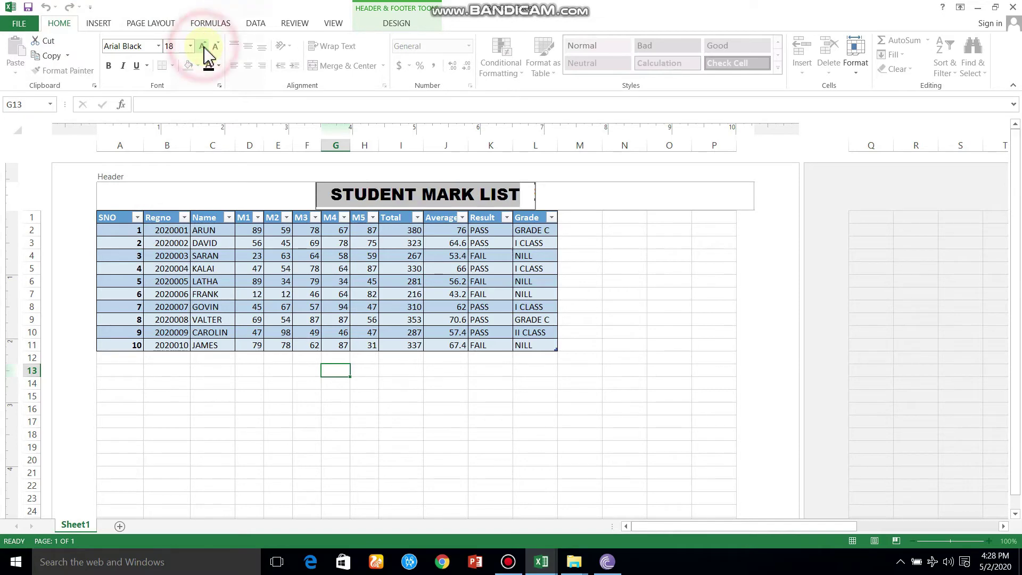
pyautogui.click(219, 65)
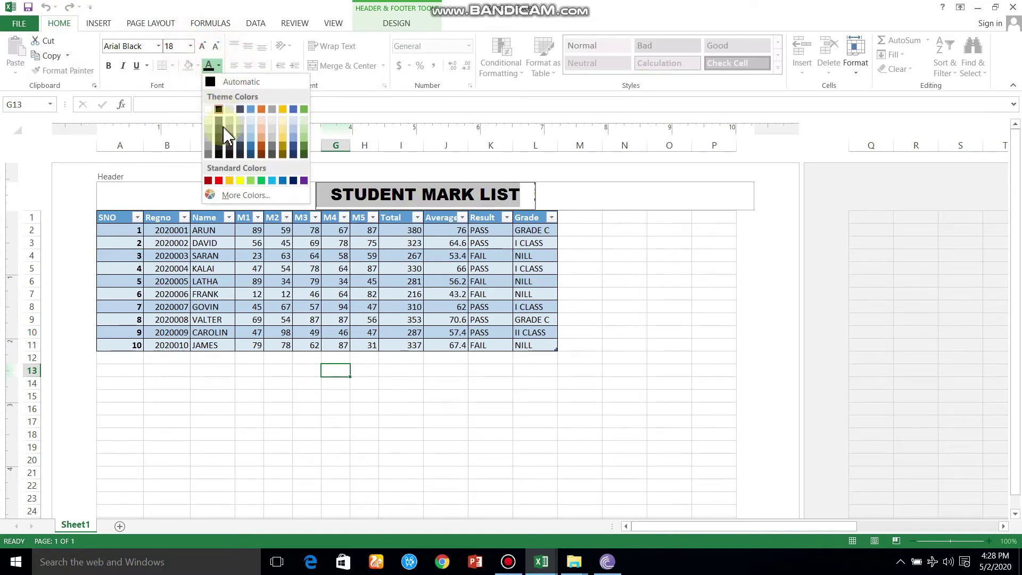
pyautogui.click(262, 146)
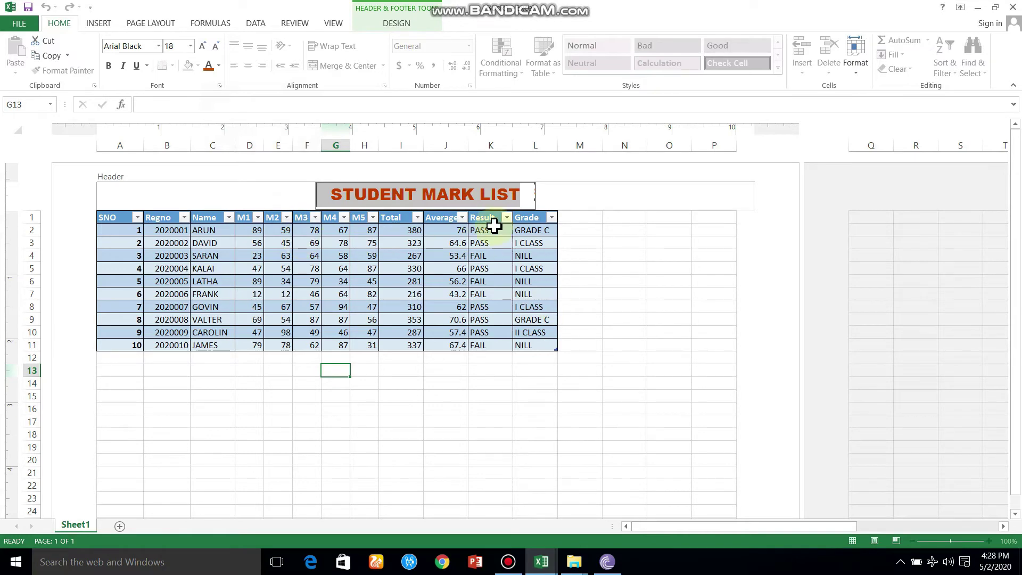
pyautogui.click(565, 198)
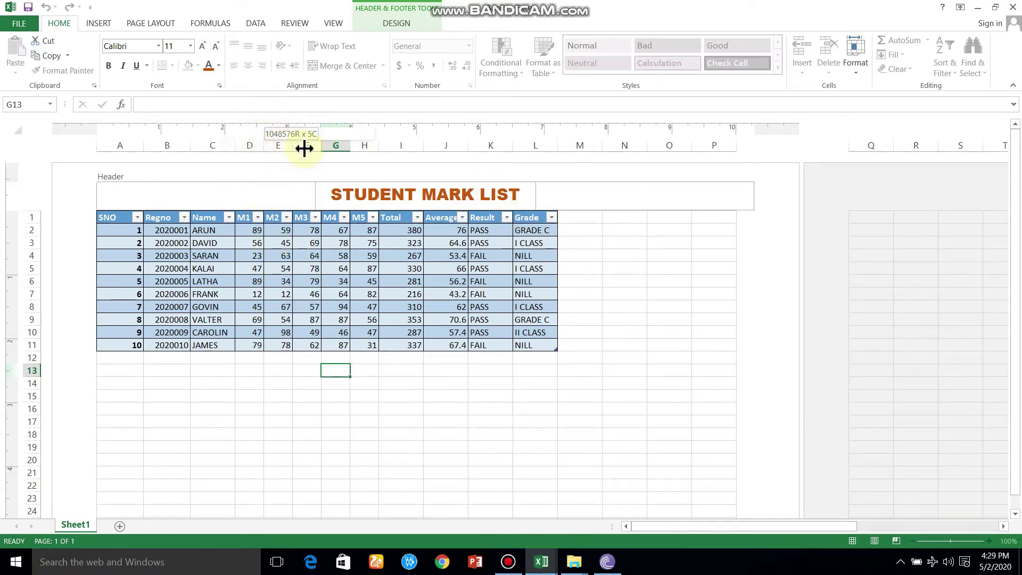
# - Widen the M1, Result and Grade columns to fill more of the landscape page
pyautogui.moveTo(264, 148); pyautogui.dragTo(304, 147)
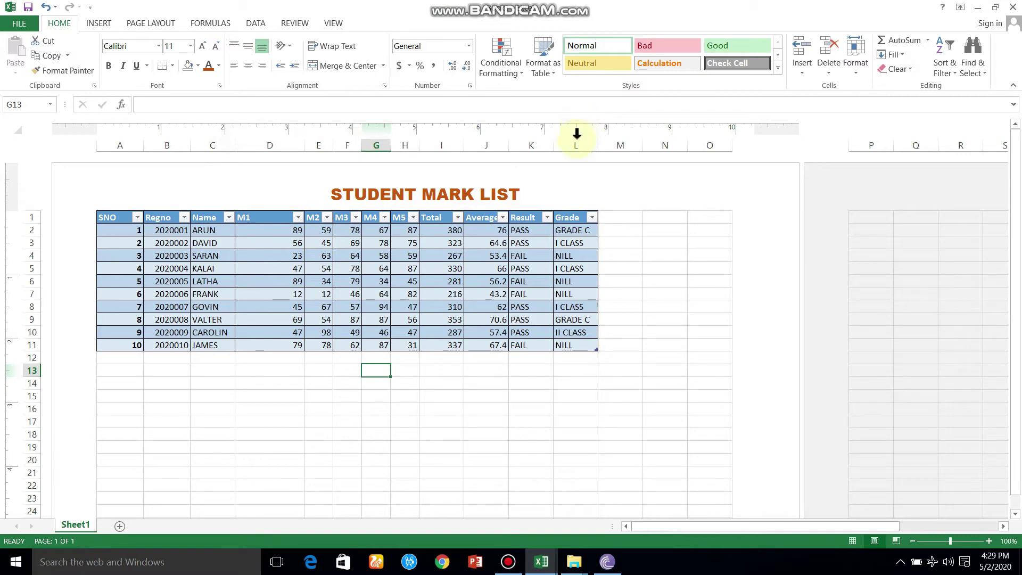
pyautogui.moveTo(553, 148); pyautogui.dragTo(719, 160)
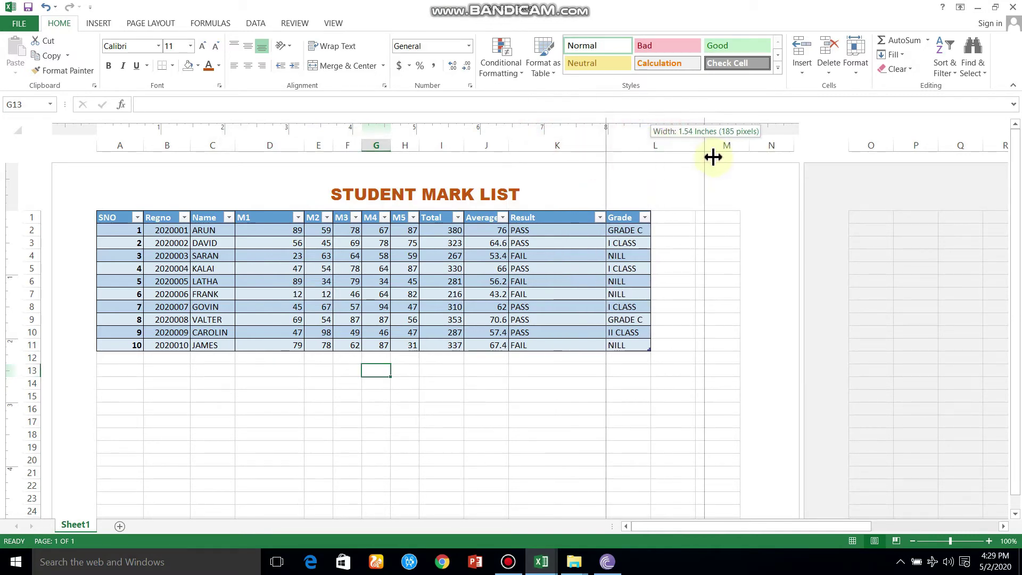
pyautogui.moveTo(719, 159); pyautogui.dragTo(719, 160)
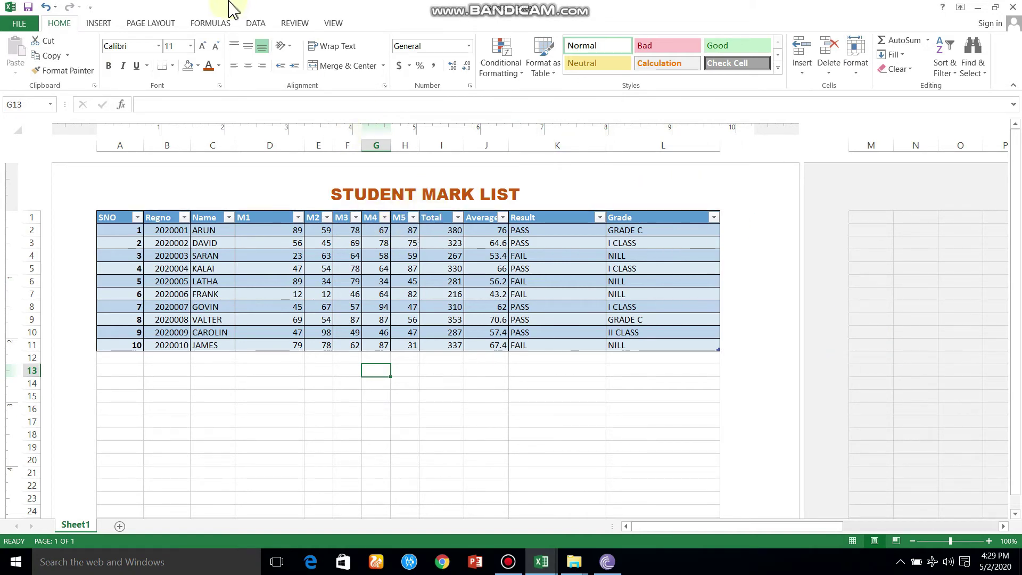
pyautogui.click(95, 24)
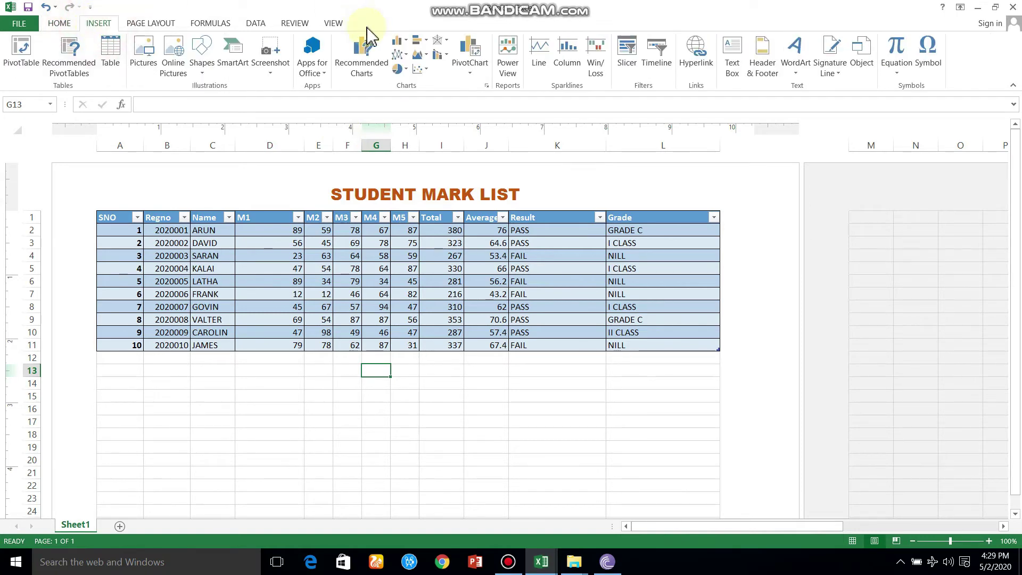
# - Add the ready-made 'Page 1' footer to the centre footer section
pyautogui.click(762, 66)
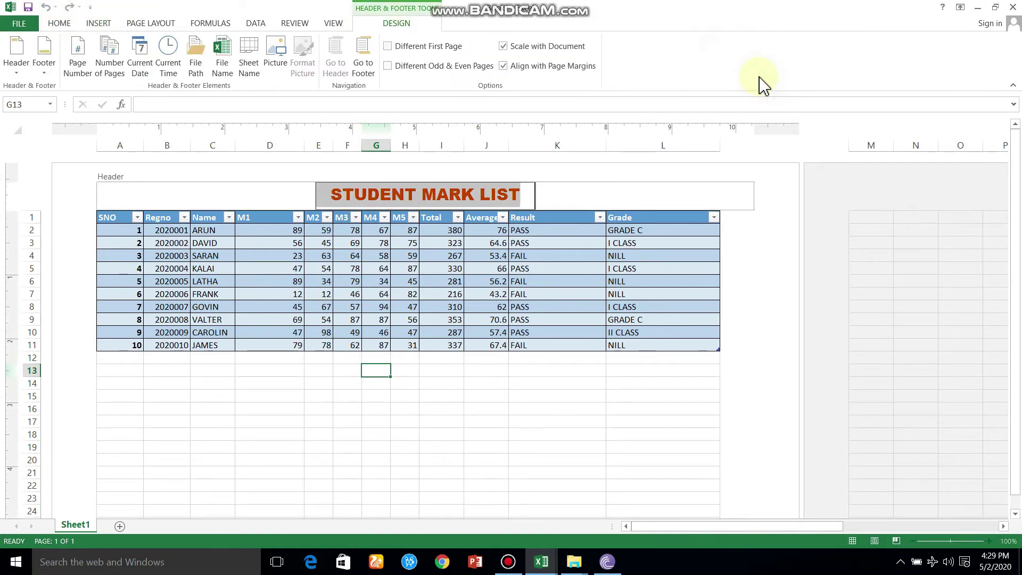
pyautogui.click(1015, 513)
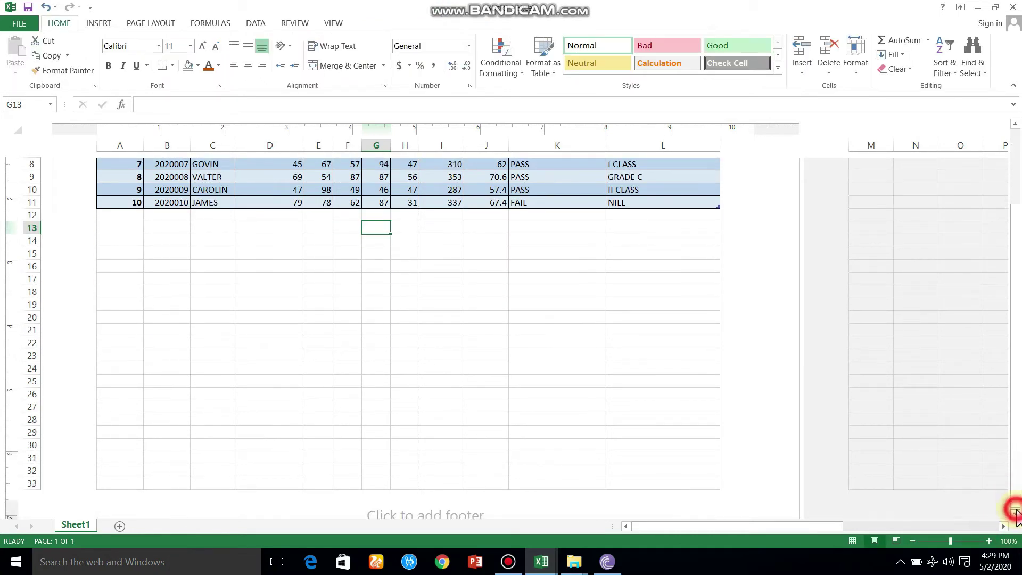
pyautogui.moveTo(1016, 512); pyautogui.dragTo(1017, 514)
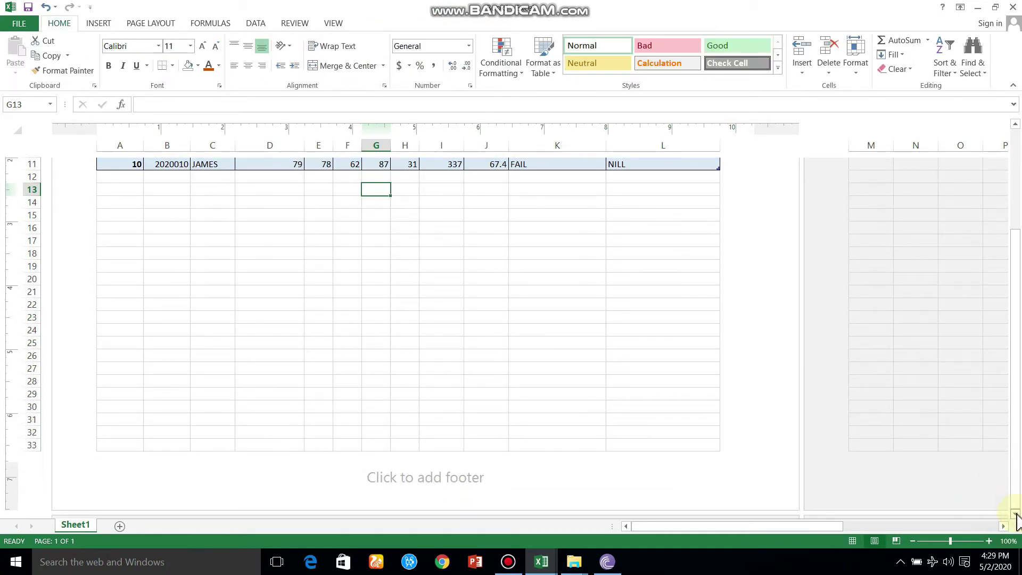
pyautogui.moveTo(1016, 514); pyautogui.dragTo(1015, 519)
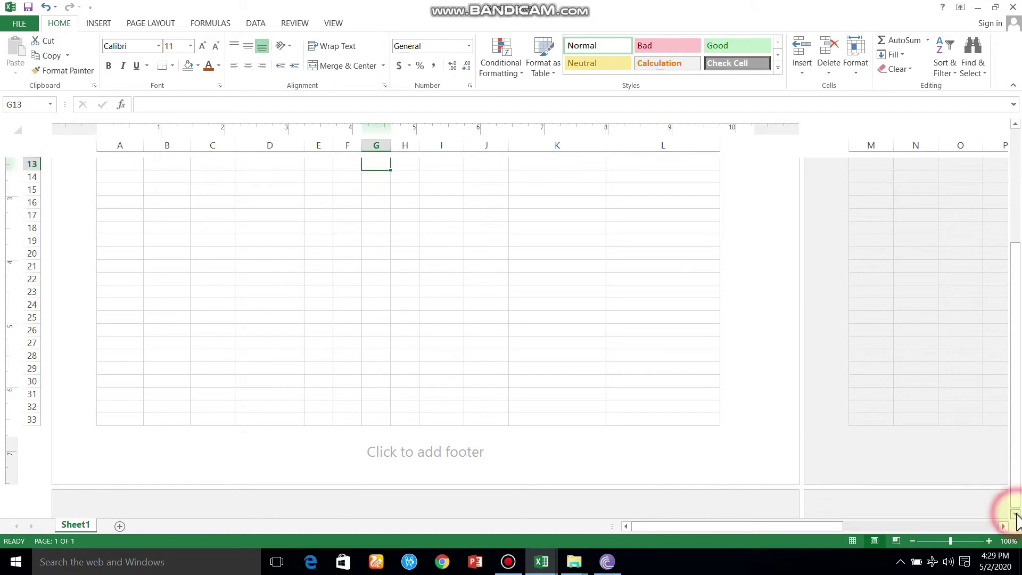
pyautogui.click(450, 452)
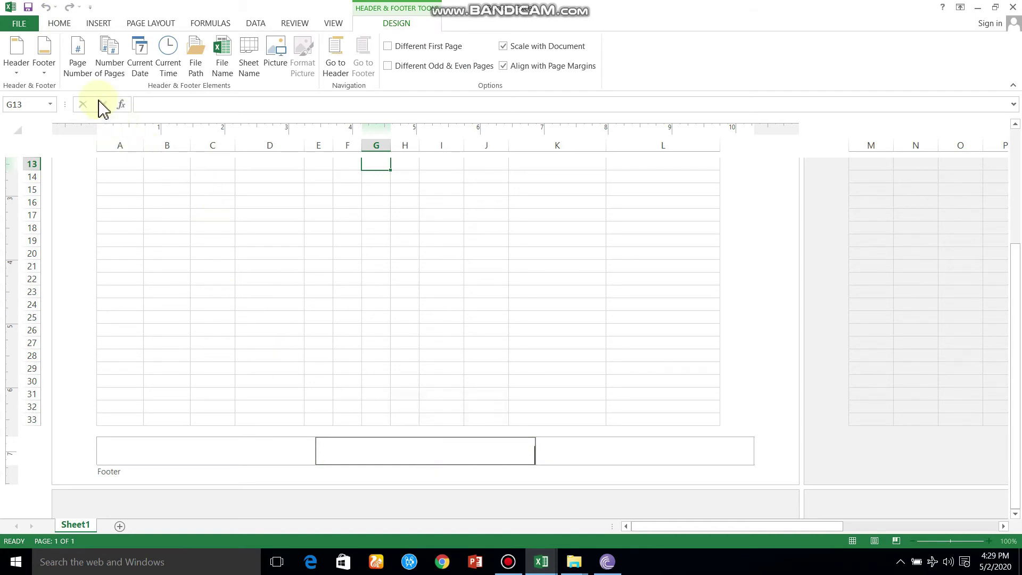
pyautogui.click(53, 79)
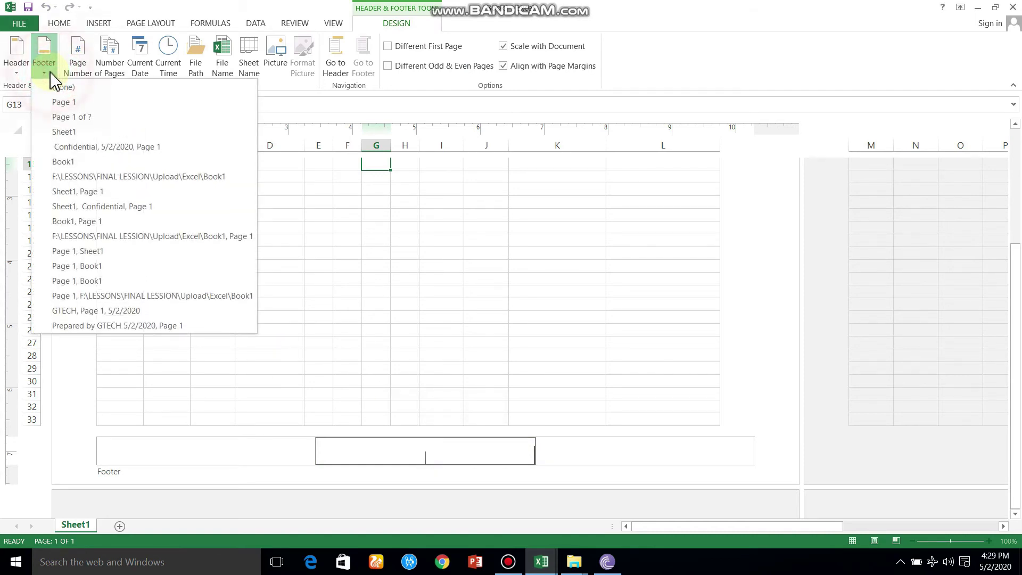
pyautogui.click(77, 106)
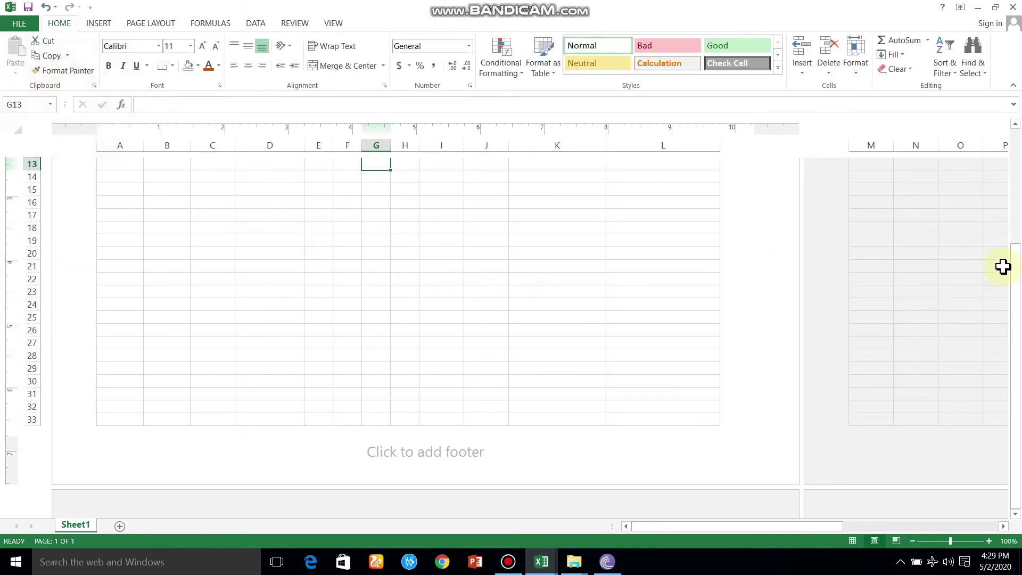
pyautogui.click(446, 457)
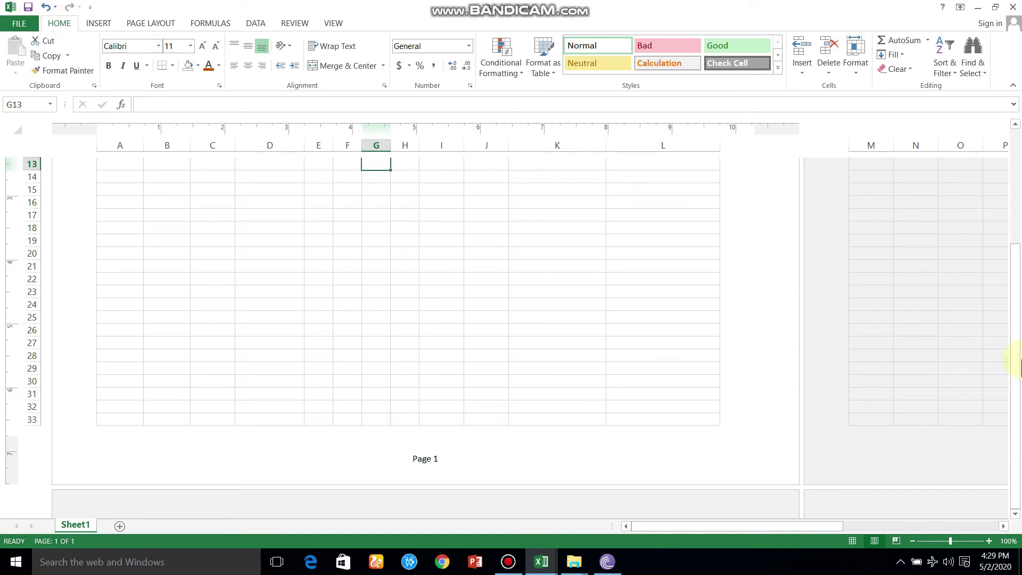
# - Scroll up to review the marks table, then back down to the Page 1 footer
pyautogui.moveTo(1018, 358)
pyautogui.mouseDown()
pyautogui.moveTo(1017, 414)
pyautogui.moveTo(1008, 276)
pyautogui.mouseUp()
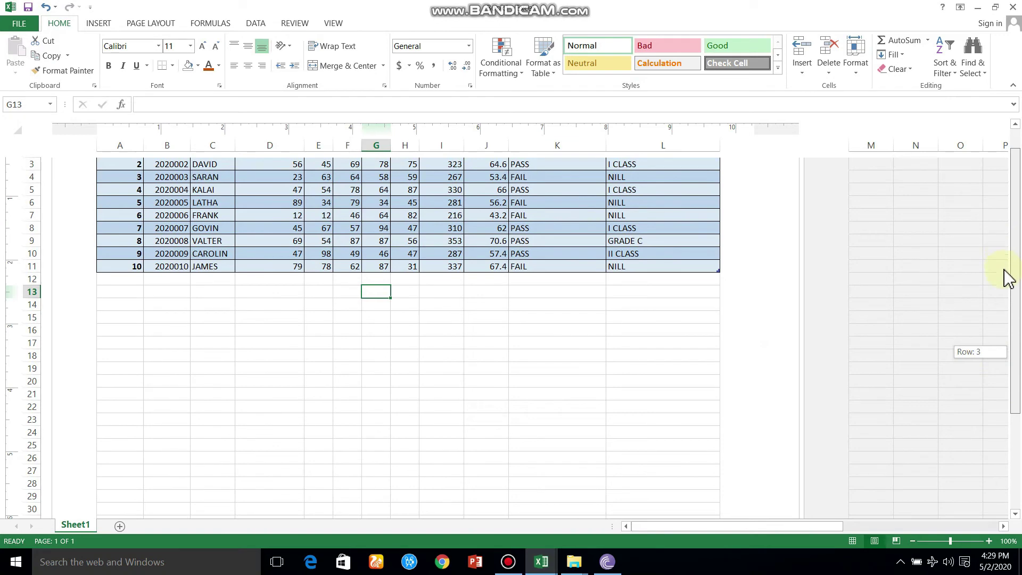
pyautogui.moveTo(1008, 277); pyautogui.dragTo(1019, 351)
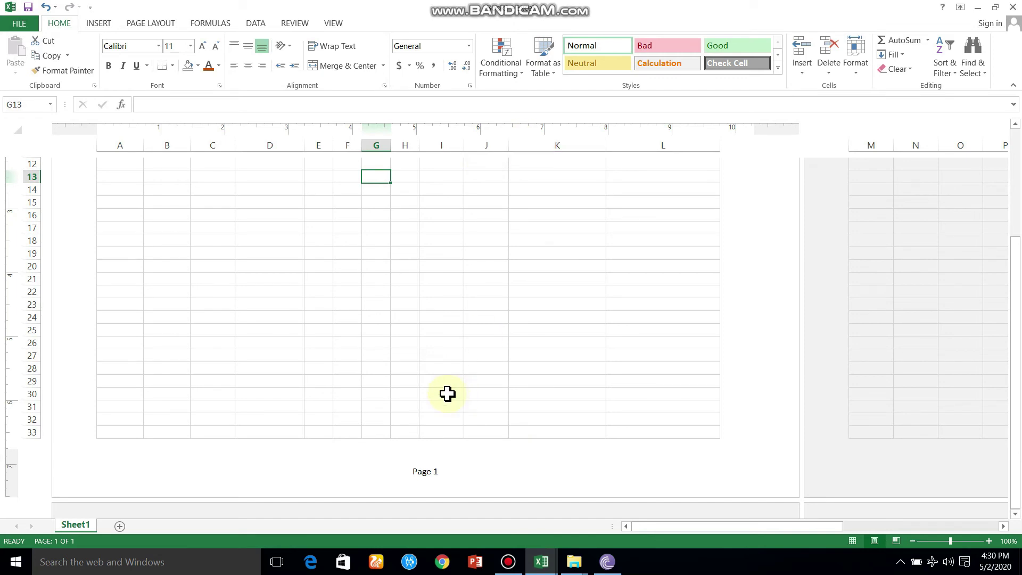
# - Open the print preview with Ctrl+P
pyautogui.hotkey('ctrl', 'p')
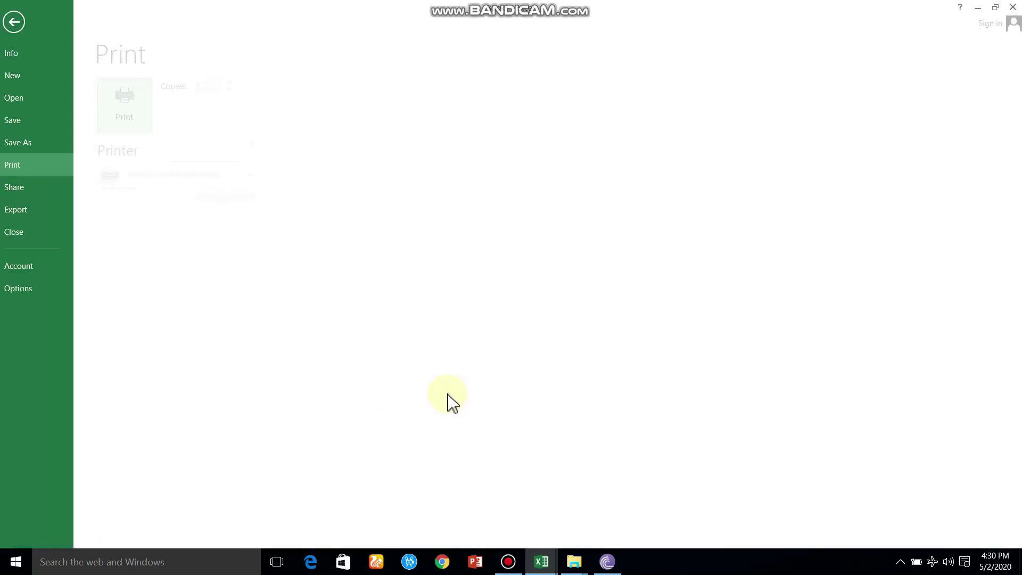